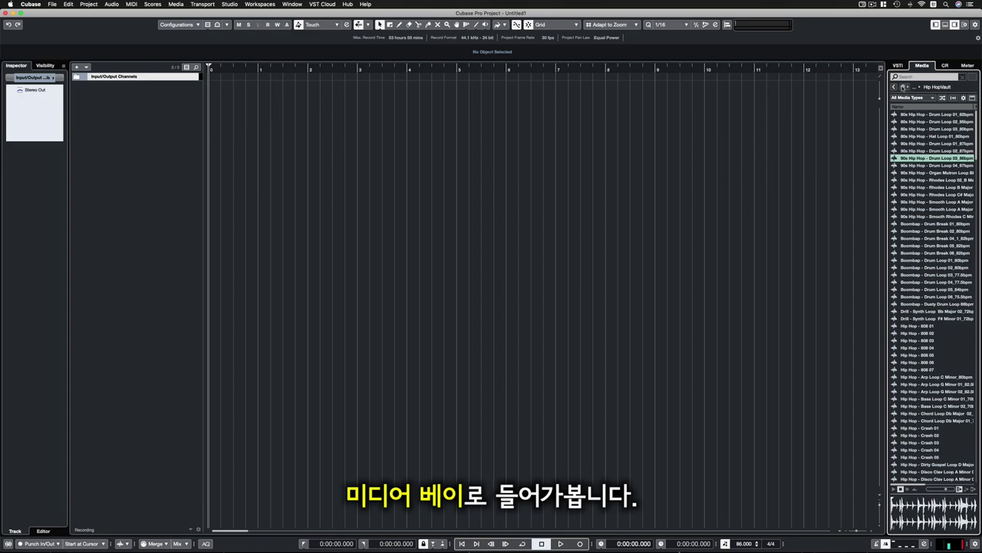
Place "90s Hip Hop - Drum Loop 03_86bpm" from the Hip Hop Vault at bar 1 and loop it up to bar 13
{"action": "left_click", "coordinate": [910, 167]}
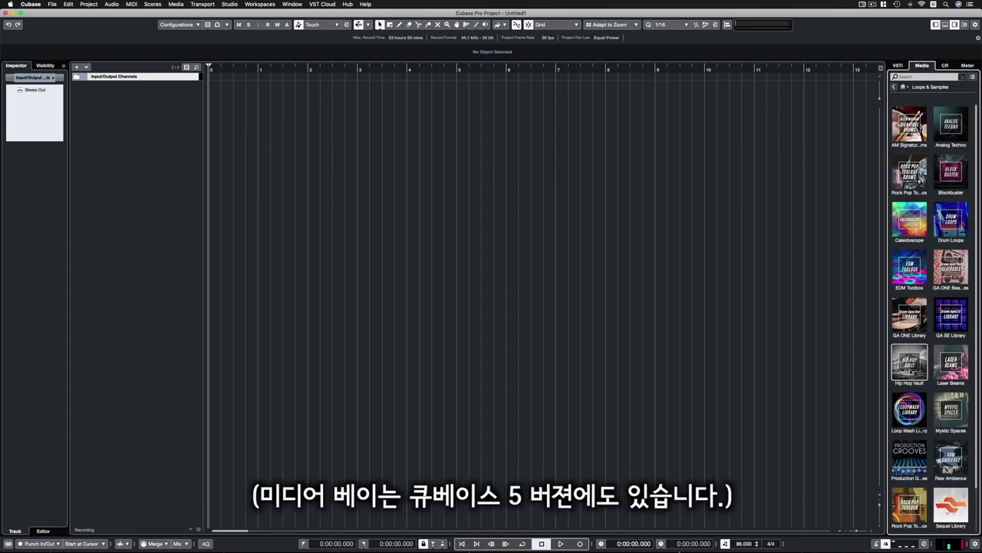
{"action": "left_click", "coordinate": [916, 360]}
{"action": "left_click_drag", "start_coordinate": [933, 158], "coordinate": [255, 98]}
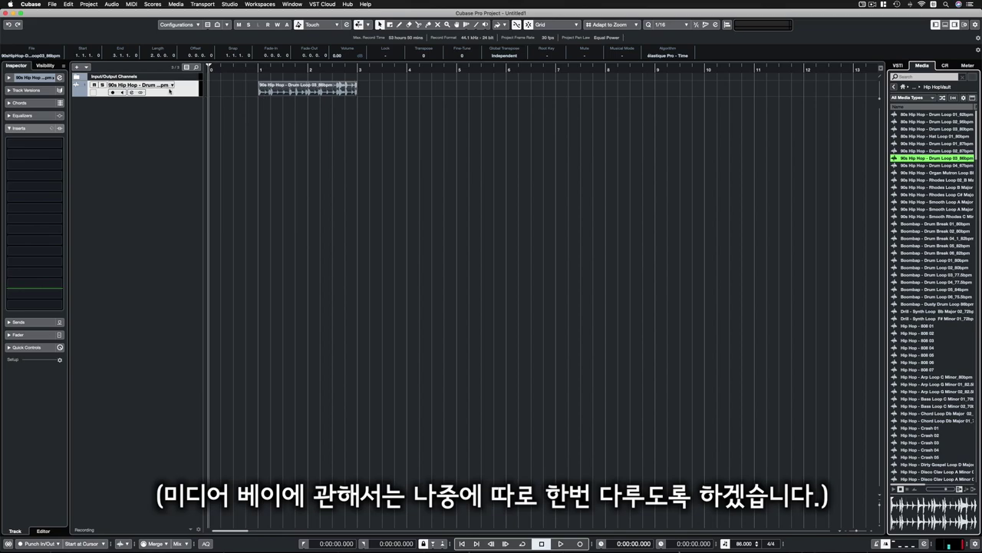
{"action": "left_click_drag", "start_coordinate": [356, 91], "coordinate": [852, 95]}
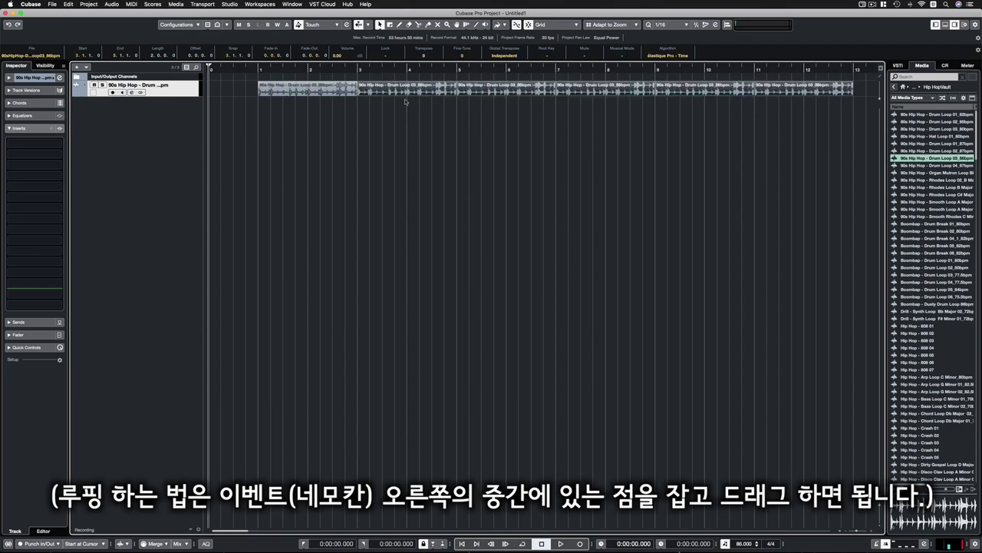
Play the drum loop briefly from bar 1 and stop playback
{"action": "left_click", "coordinate": [264, 71]}
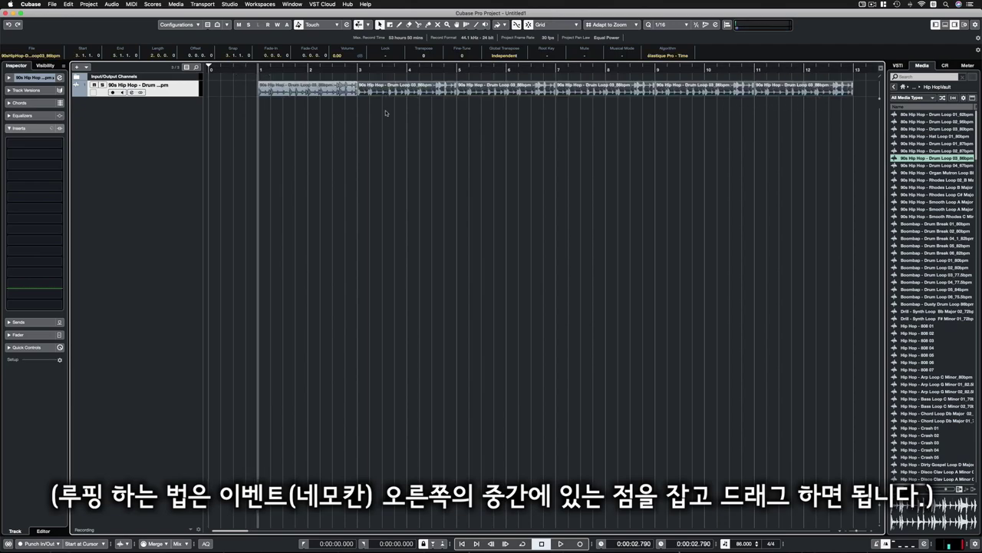
{"action": "key", "text": "space"}
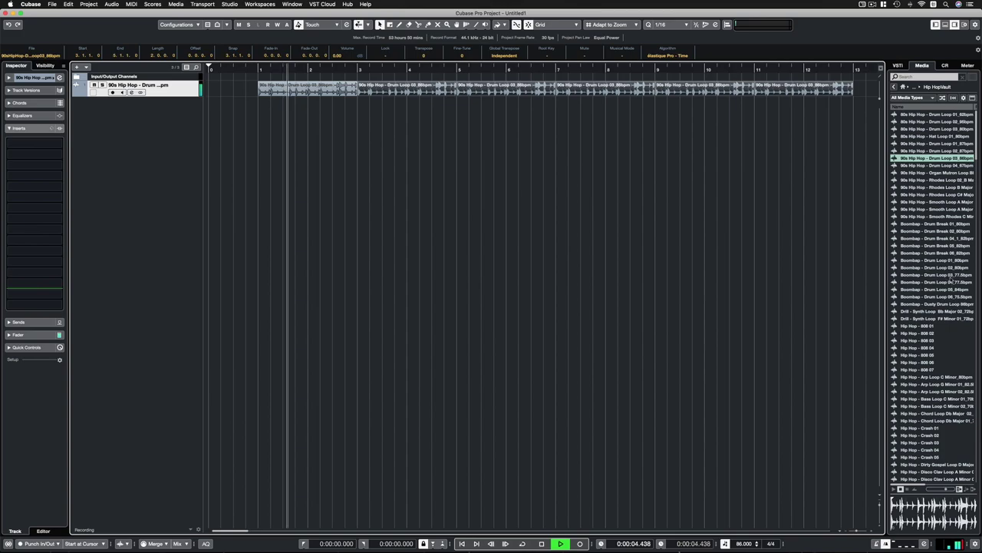
{"action": "key", "text": "space"}
Preview Hip Hop Vault loops and place "Trap - Piano Arp Loop E Major 163bpm" at bar 1 on a new track below the drums
{"action": "scroll", "coordinate": [944, 267], "scroll_direction": "down", "scroll_amount": 10}
{"action": "scroll", "coordinate": [944, 267], "scroll_direction": "down", "scroll_amount": 15}
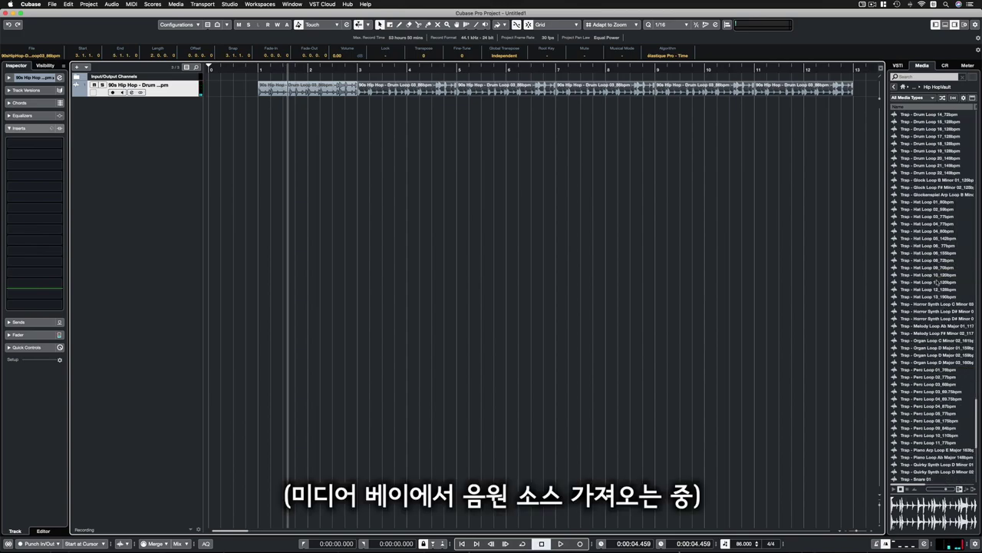
{"action": "left_click", "coordinate": [933, 355]}
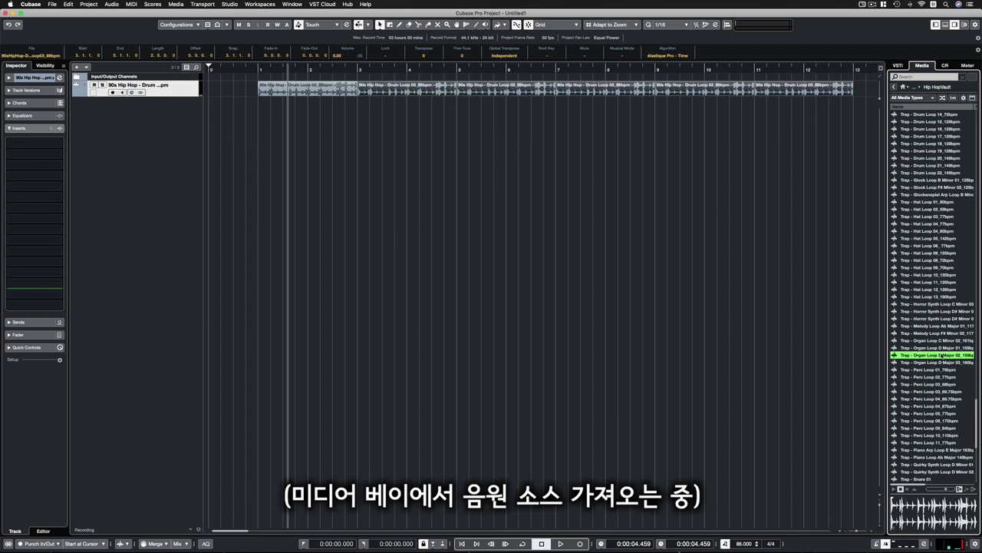
{"action": "left_click", "coordinate": [928, 195]}
{"action": "scroll", "coordinate": [944, 278], "scroll_direction": "down", "scroll_amount": 10}
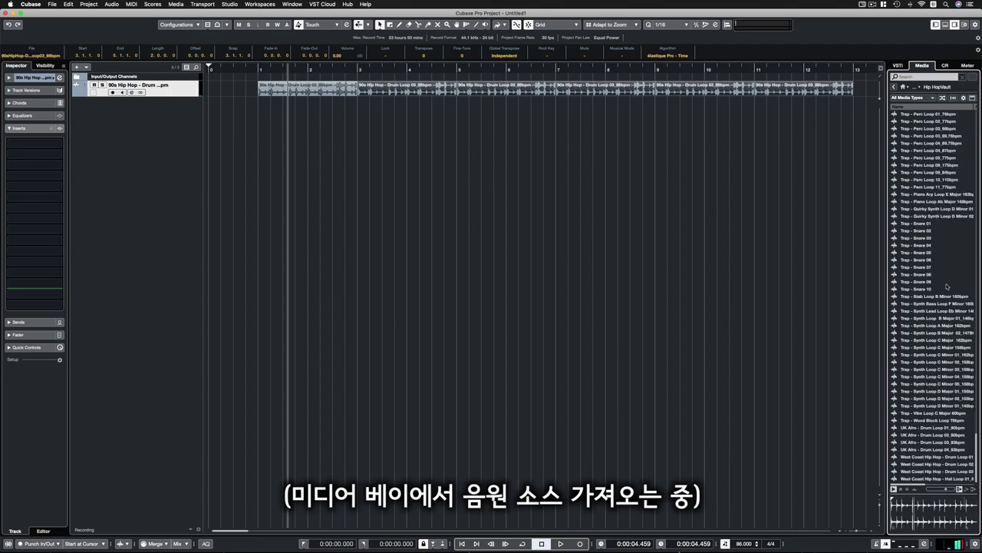
{"action": "left_click", "coordinate": [945, 196]}
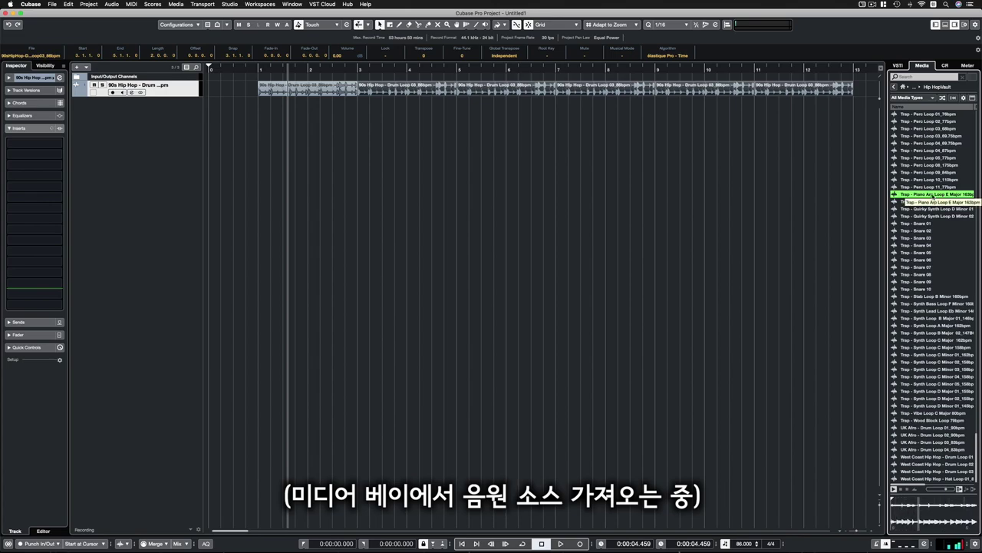
{"action": "left_click_drag", "start_coordinate": [941, 197], "coordinate": [286, 112]}
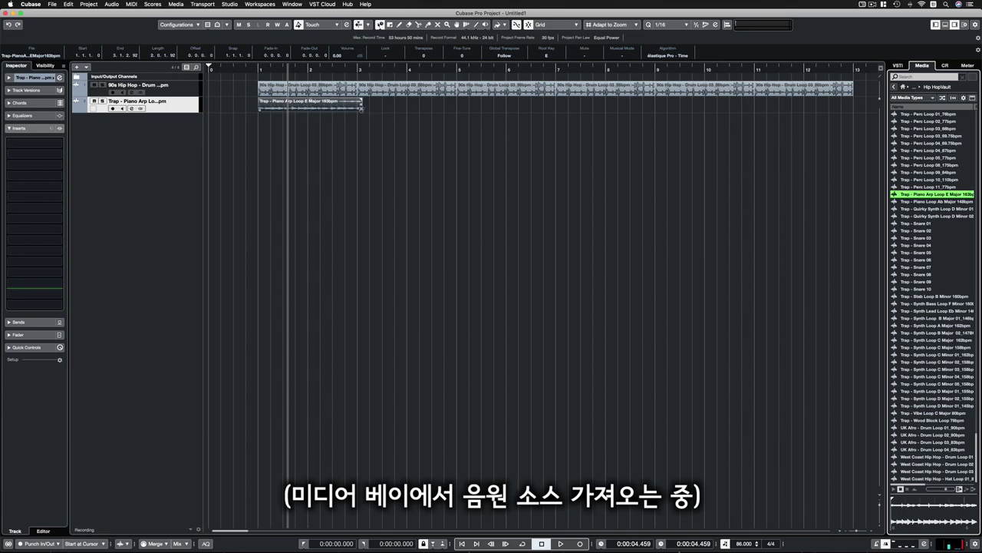
Loop the piano arp event up to bar 13 to match the drum track
{"action": "left_click_drag", "start_coordinate": [360, 110], "coordinate": [798, 112]}
{"action": "key", "text": "g"}
{"action": "key", "text": "g"}
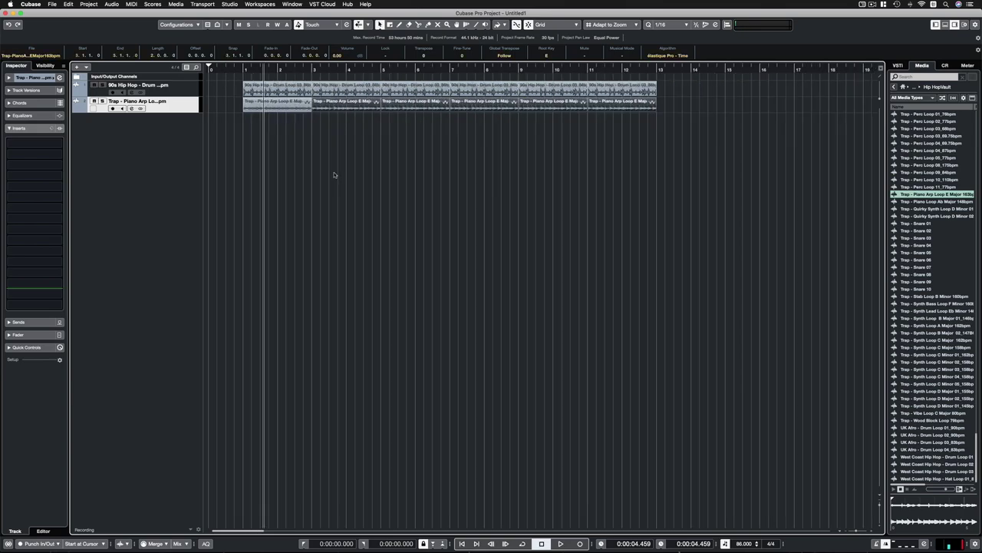
{"action": "key", "text": "h"}
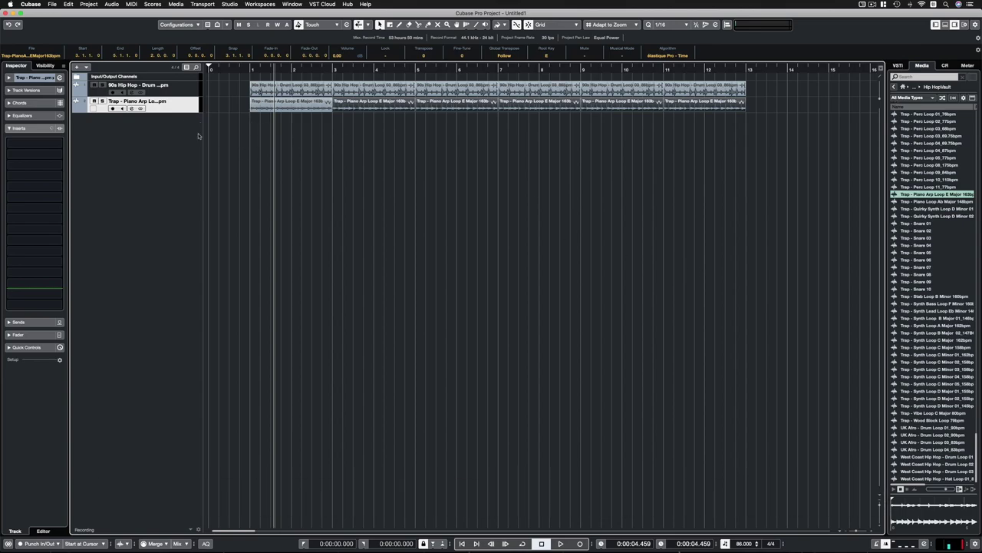
Show the master level meter, play both tracks from bar 1 and stop playback
{"action": "left_click", "coordinate": [964, 66]}
{"action": "left_click", "coordinate": [247, 70]}
{"action": "key", "text": "space"}
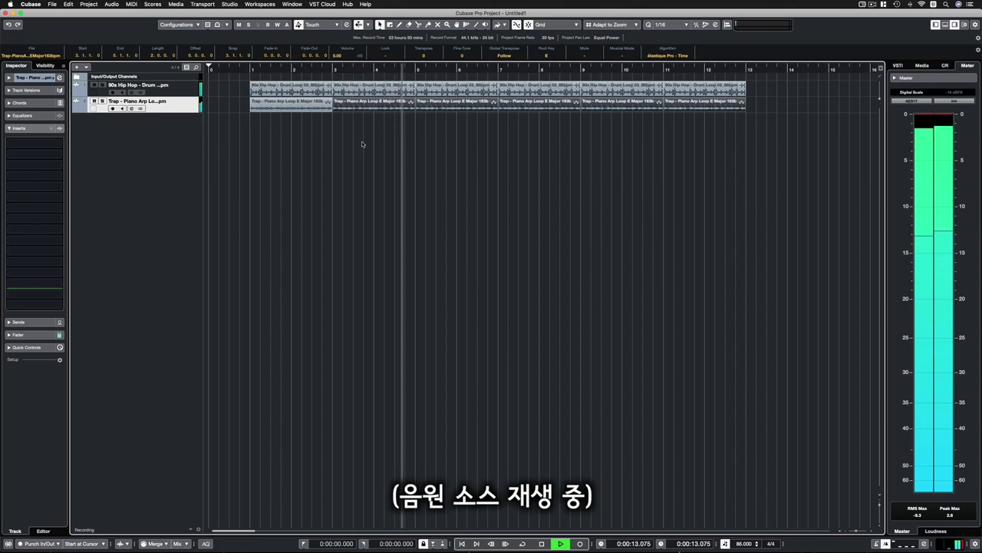
{"action": "key", "text": "space"}
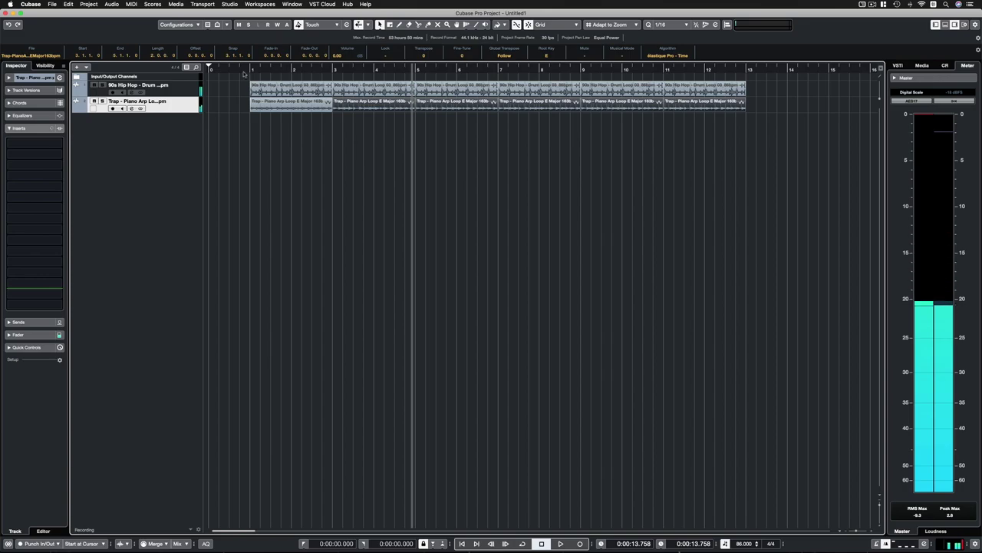
With playback stopped, set the cursor just before bar 1, wind forward through the project and rewind
{"action": "left_click", "coordinate": [240, 70]}
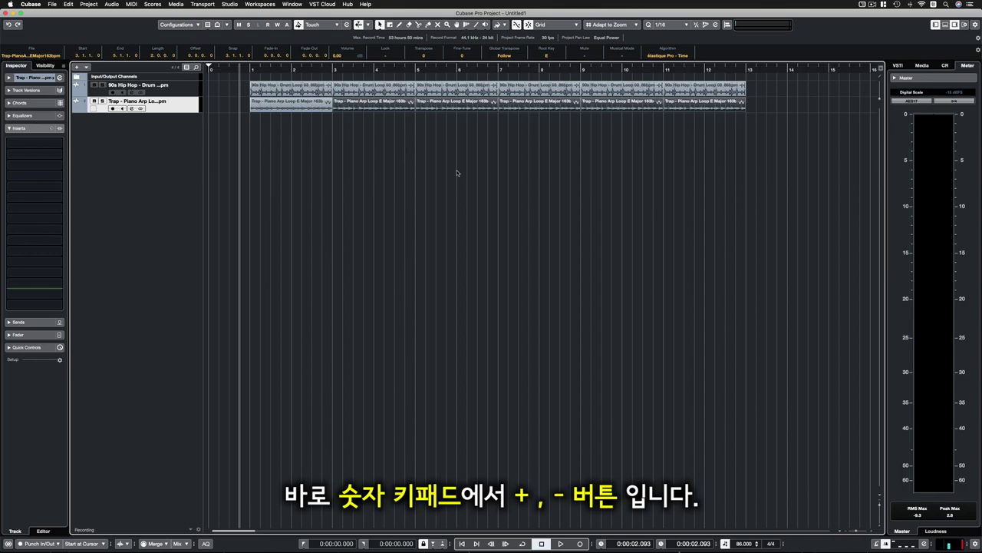
{"action": "key", "text": "KP_Add"}
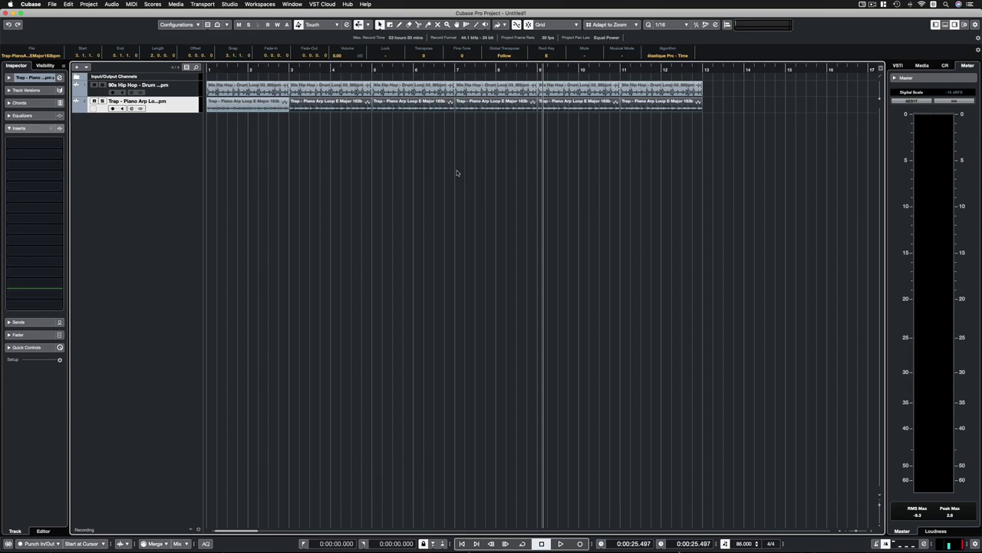
{"action": "key", "text": "KP_Subtract"}
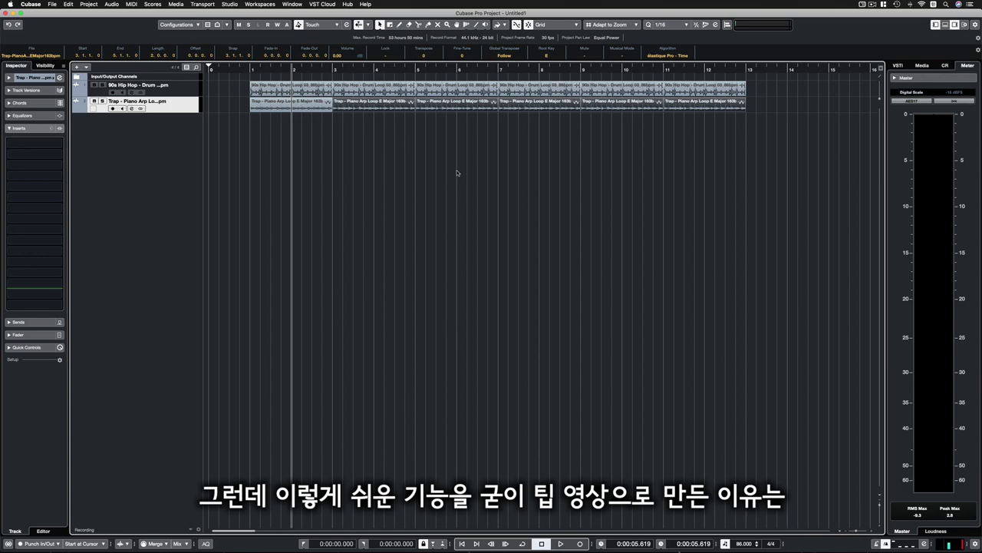
Play from bar 1, wind forward during playback, resume playing from there and stop
{"action": "left_click", "coordinate": [247, 70]}
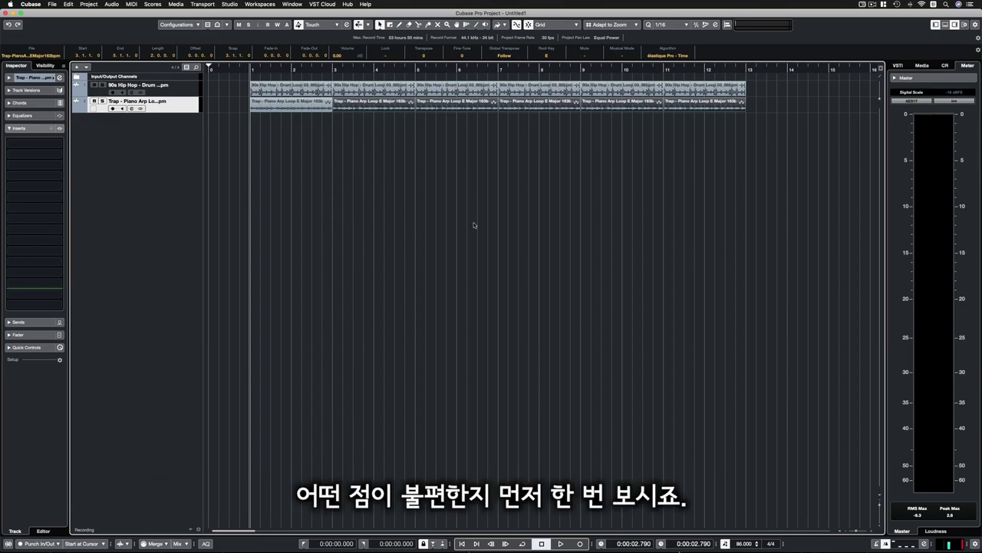
{"action": "key", "text": "space"}
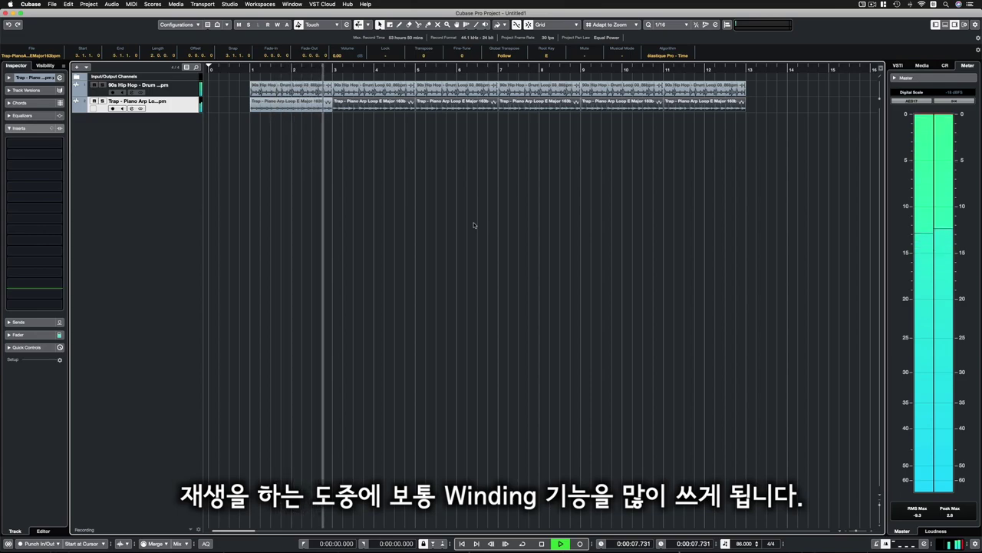
{"action": "key", "text": "KP_Add"}
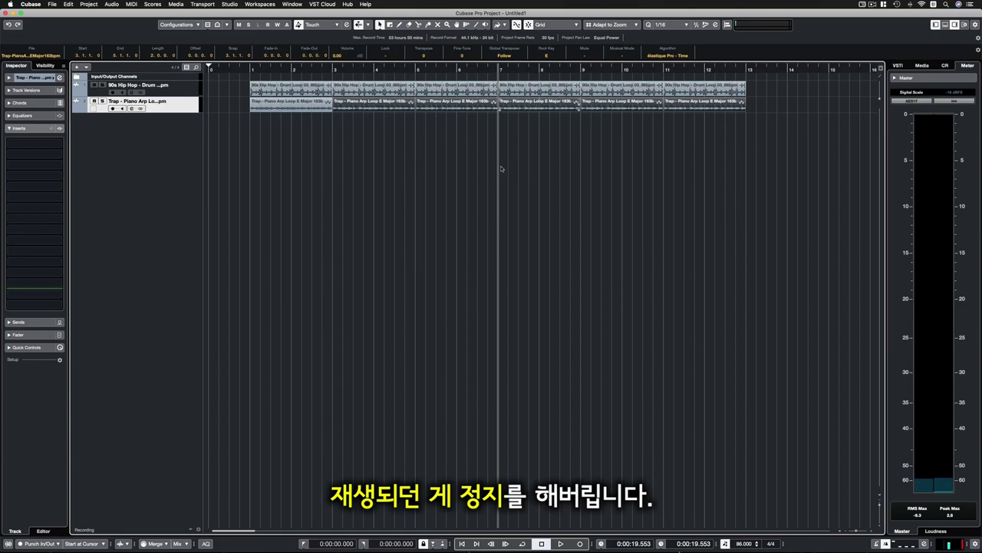
{"action": "key", "text": "space"}
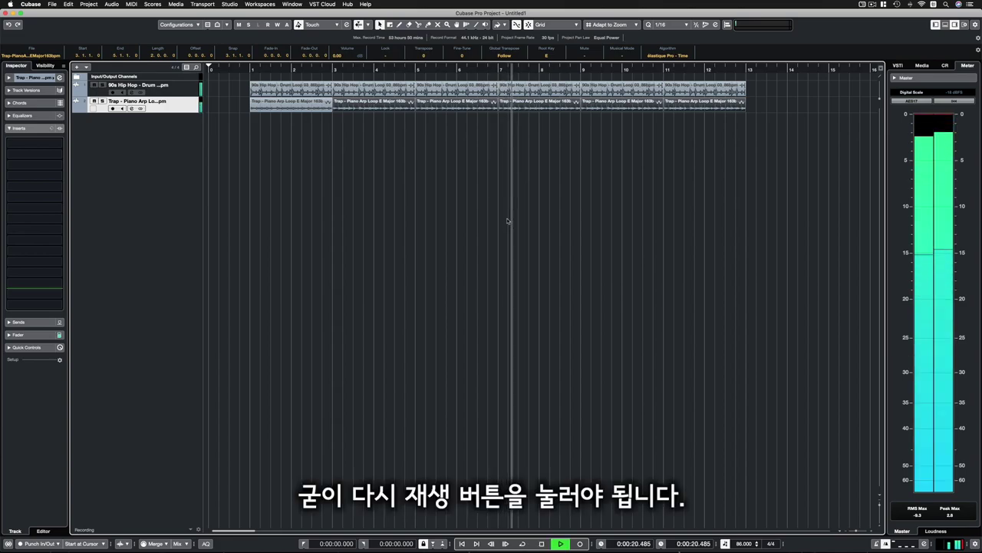
{"action": "key", "text": "space"}
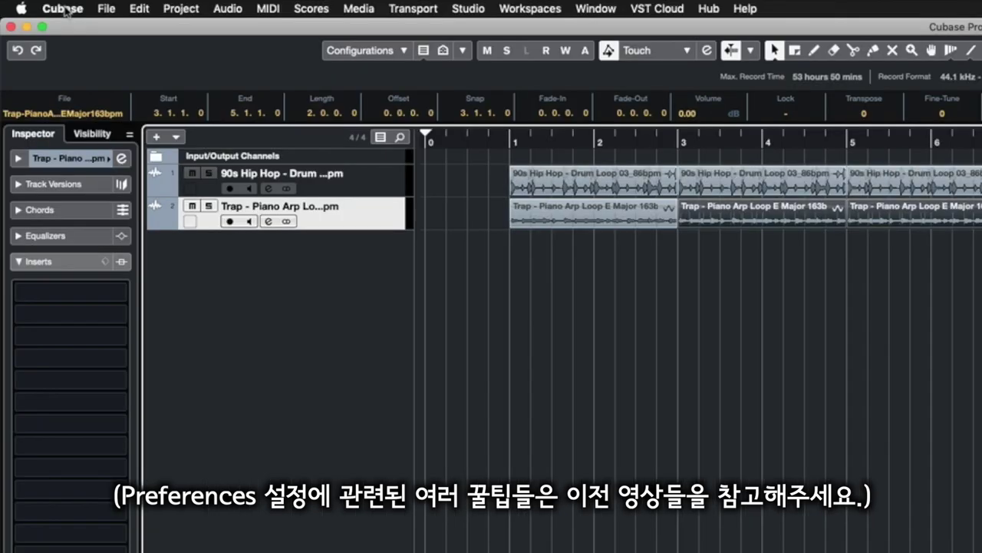
Turn off Stop Playback while Winding in the Transport preferences and apply the change
{"action": "left_click", "coordinate": [31, 4]}
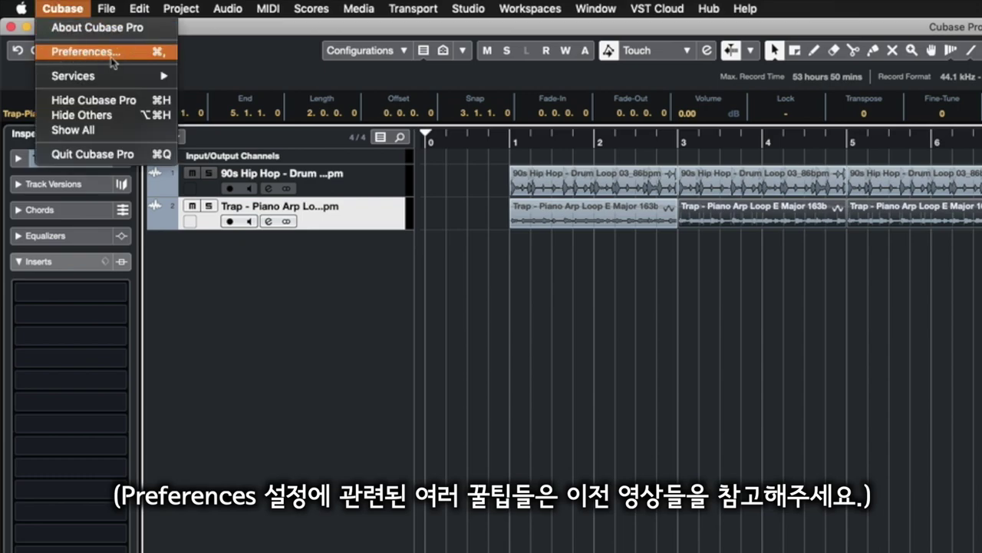
{"action": "mouse_move", "coordinate": [110, 13]}
{"action": "mouse_move", "coordinate": [62, 11]}
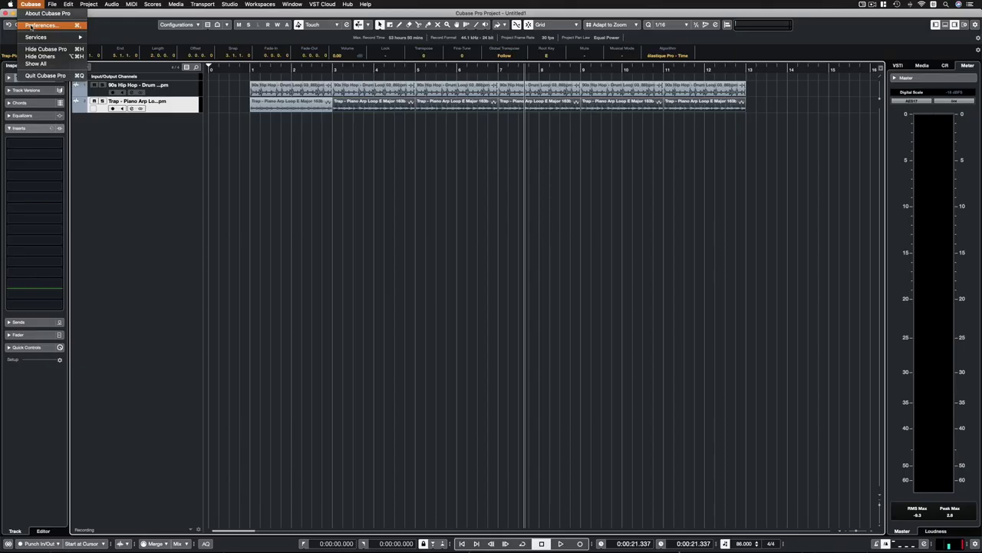
{"action": "left_click", "coordinate": [31, 26]}
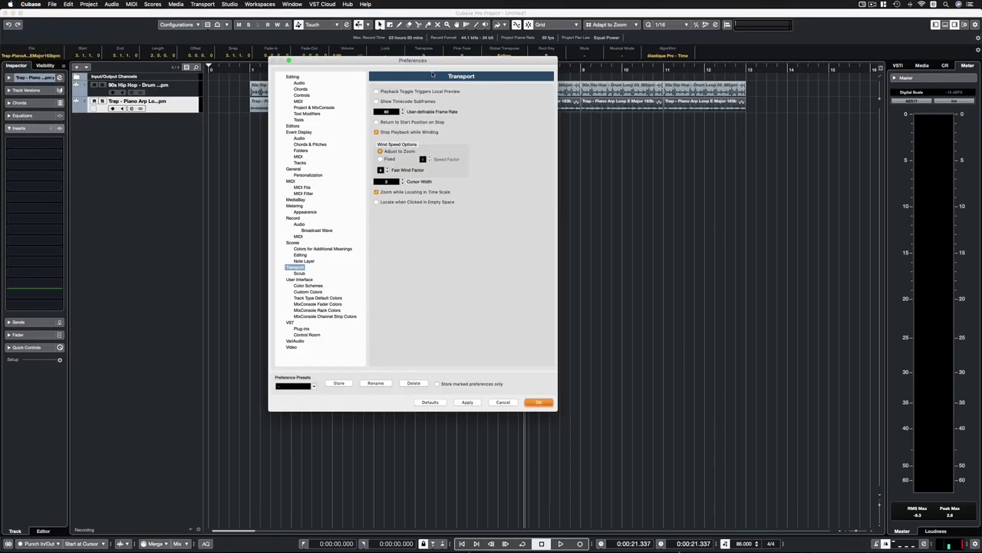
{"action": "left_click_drag", "start_coordinate": [424, 60], "coordinate": [449, 52]}
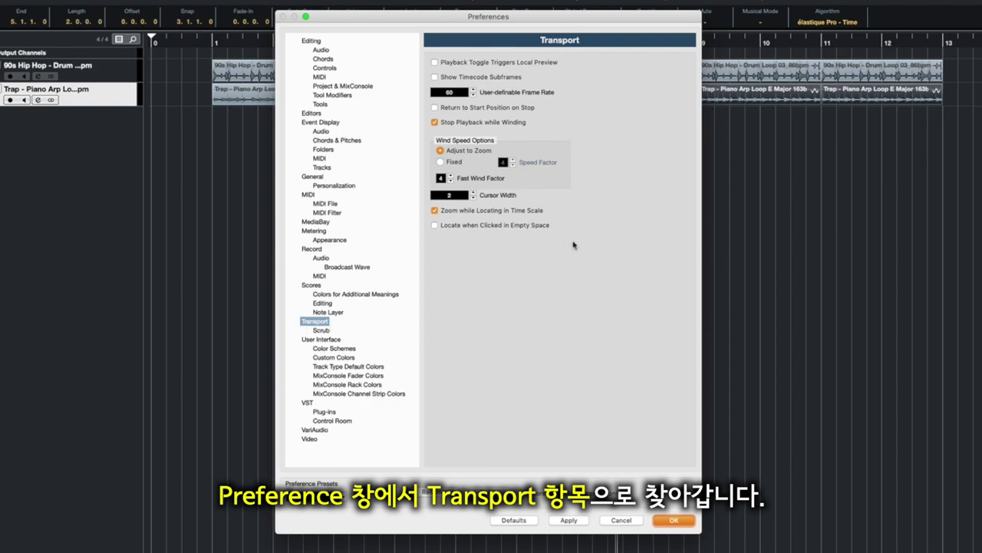
{"action": "left_click_drag", "start_coordinate": [537, 20], "coordinate": [505, 25]}
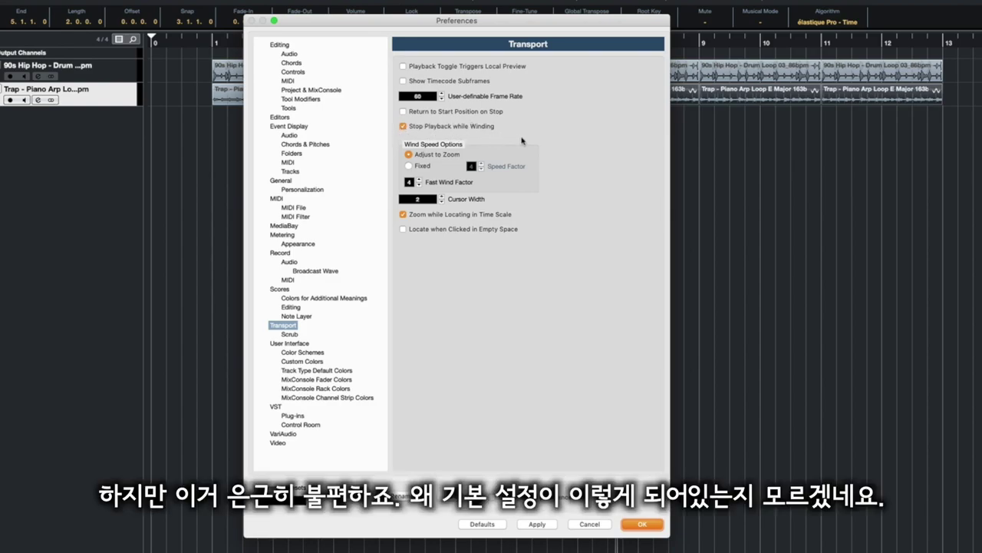
{"action": "left_click", "coordinate": [403, 126]}
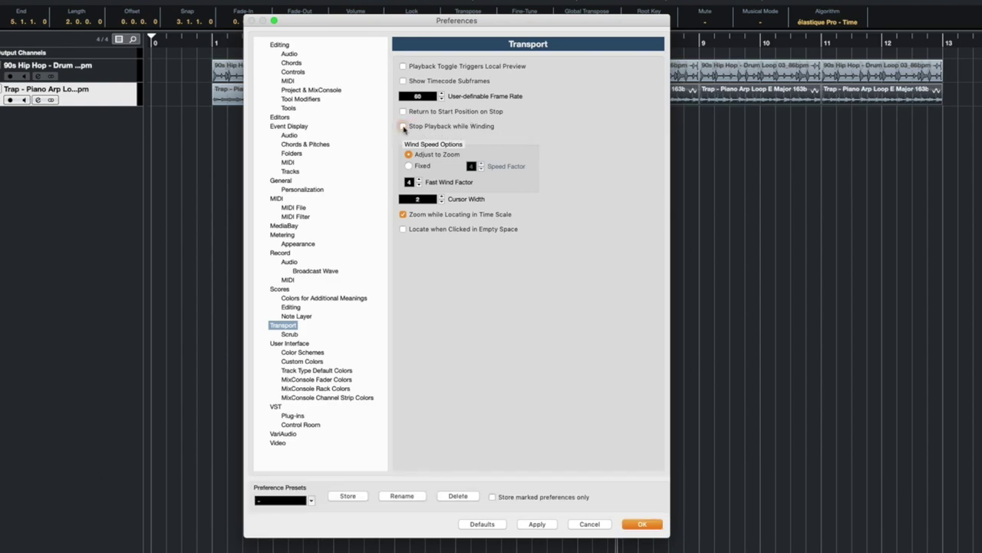
{"action": "left_click", "coordinate": [641, 524]}
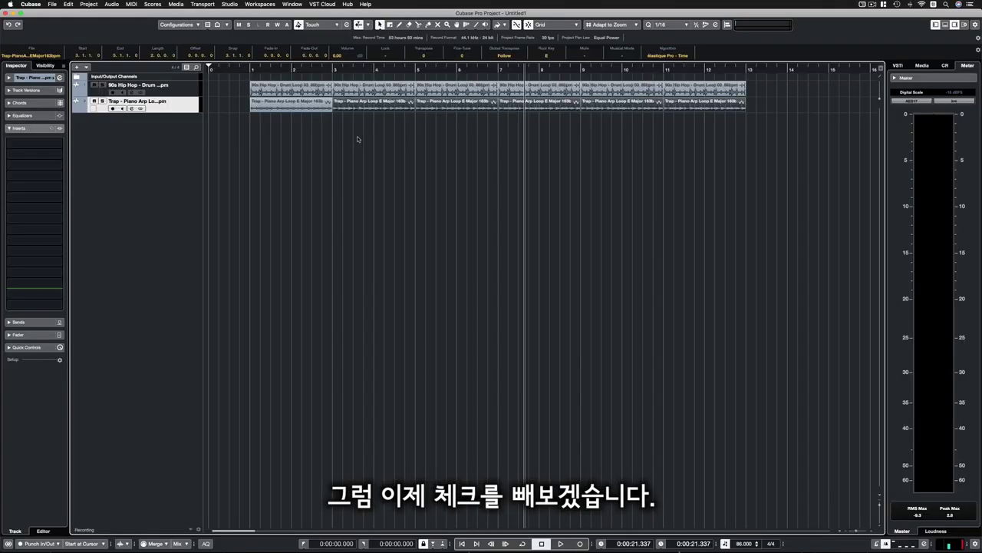
Play from bar 1, rewind while the project is playing and stop playback
{"action": "left_click", "coordinate": [250, 70]}
{"action": "key", "text": "space"}
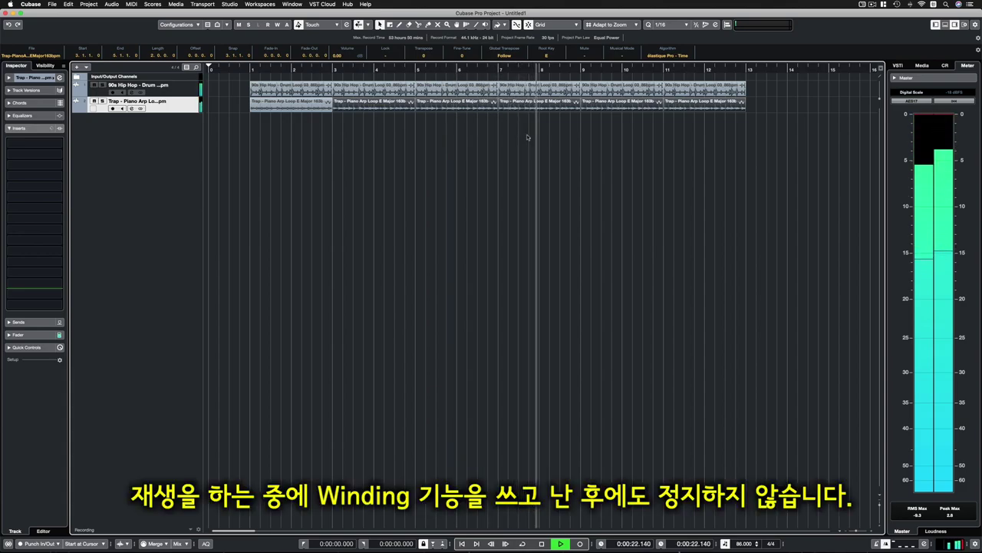
{"action": "key", "text": "KP_Subtract"}
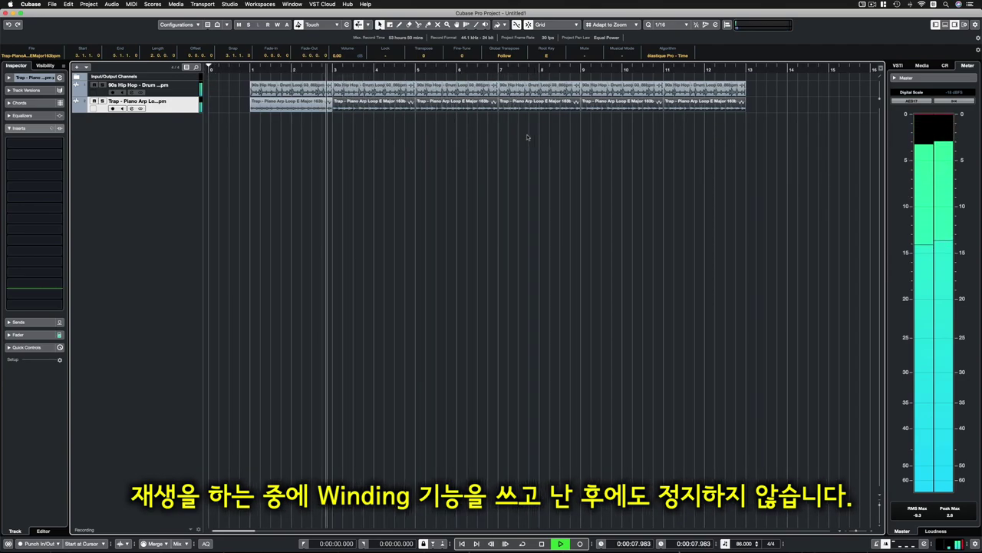
{"action": "key", "text": "space"}
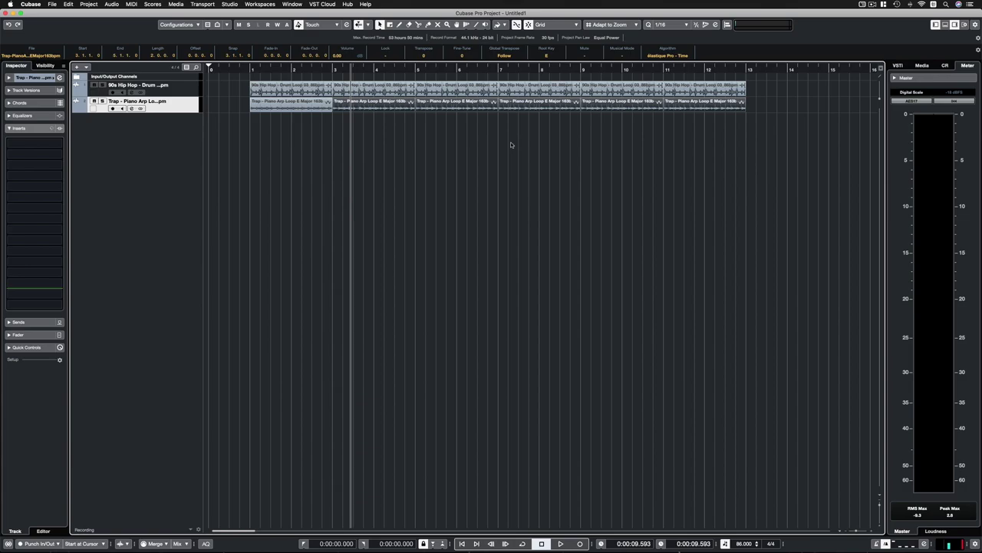
Review the Wind Speed Options in the Transport preferences and close the dialog
{"action": "left_click", "coordinate": [31, 4]}
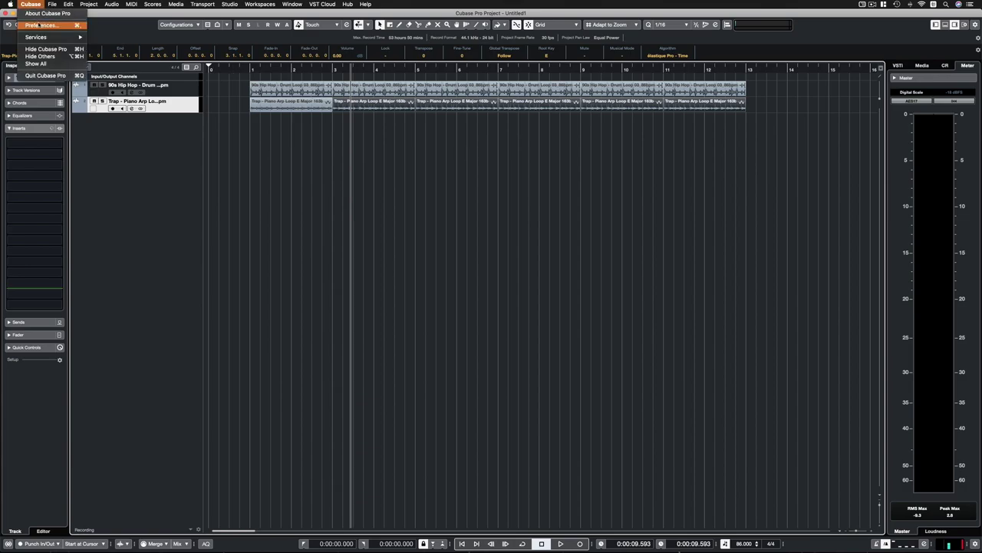
{"action": "left_click", "coordinate": [34, 25]}
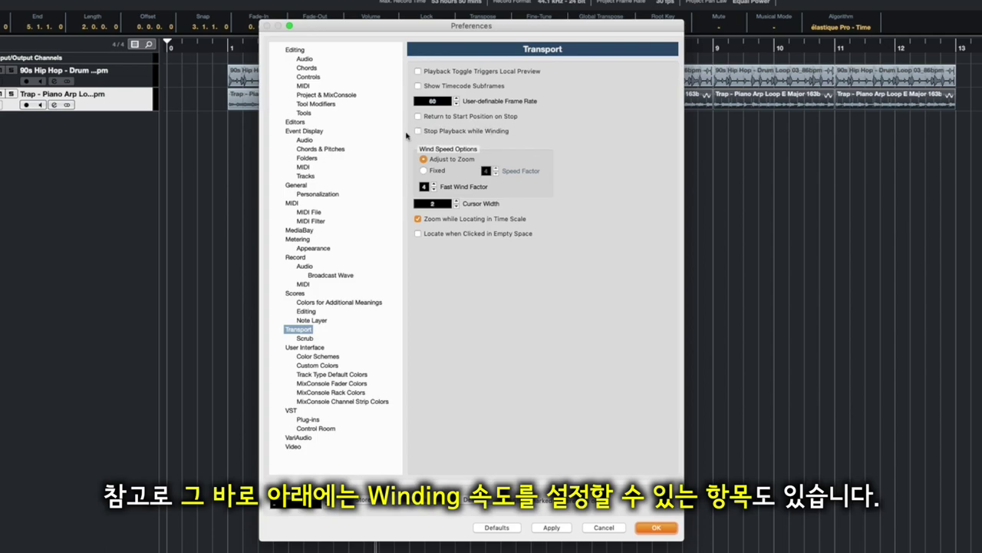
{"action": "left_click", "coordinate": [655, 528]}
Play the project from bar 1 at the current zoom level and stop playback
{"action": "left_click", "coordinate": [261, 69]}
{"action": "left_click", "coordinate": [561, 543]}
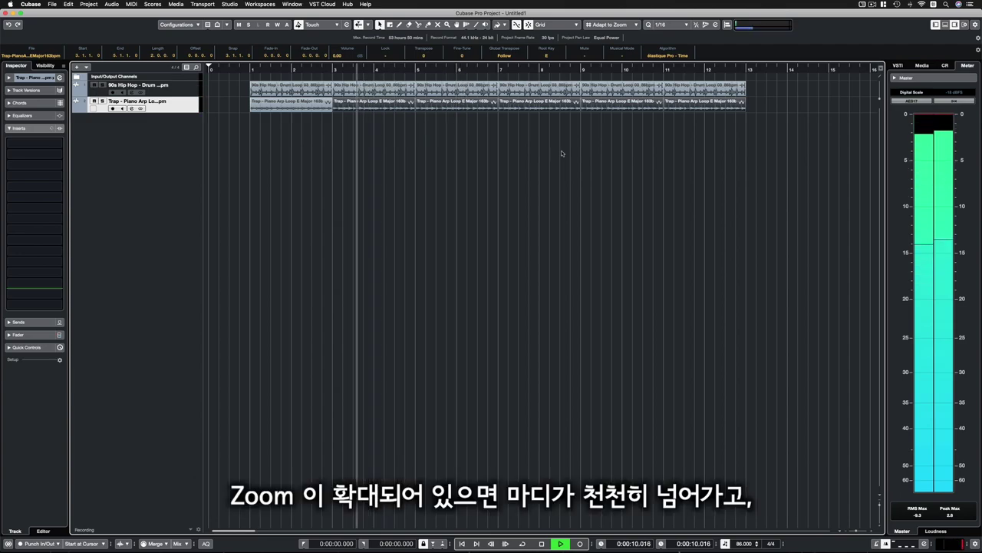
{"action": "key", "text": "space"}
Zoom the timeline out to show nearly 70 bars, play from bar 1 while winding forward, and stop playback
{"action": "key", "text": "g"}
{"action": "key", "text": "g"}
{"action": "key", "text": "g"}
{"action": "key", "text": "g"}
{"action": "key", "text": "g"}
{"action": "key", "text": "g"}
{"action": "key", "text": "g"}
{"action": "key", "text": "g"}
{"action": "left_click", "coordinate": [221, 69]}
{"action": "key", "text": "space"}
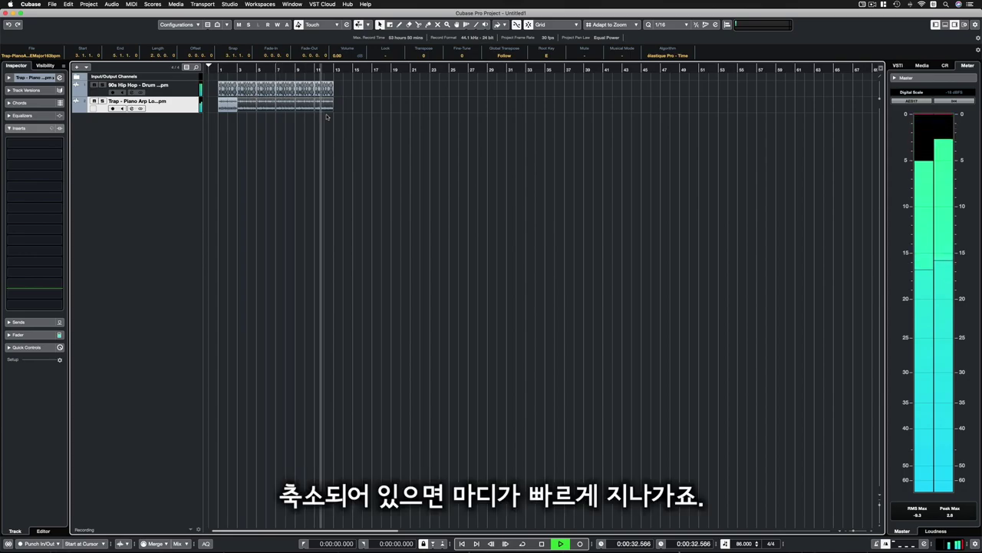
{"action": "key", "text": "space"}
Zoom in until bars 11 and 12 fill the timeline and rewind from there to check the winding speed
{"action": "key", "text": "h"}
{"action": "key", "text": "h"}
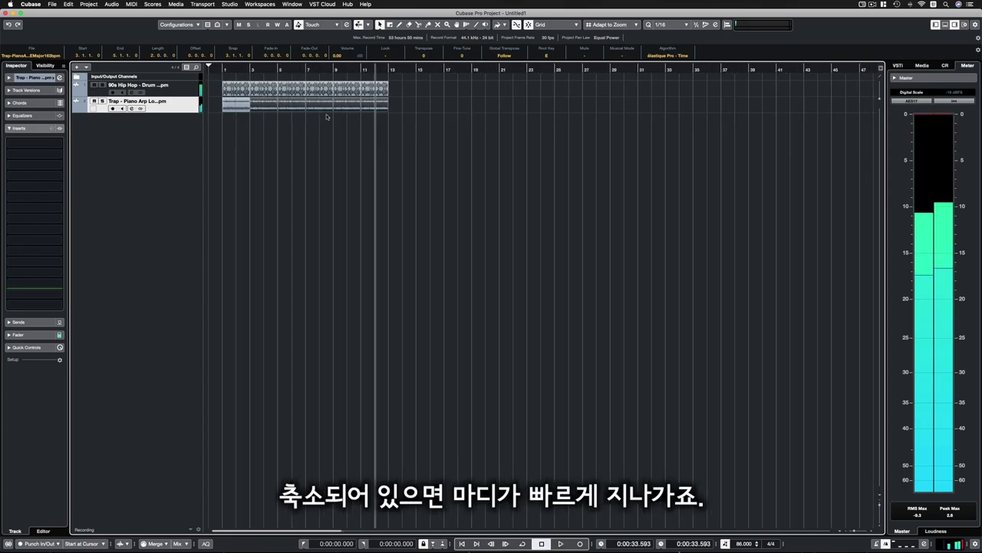
{"action": "key", "text": "h"}
{"action": "key", "text": "h"}
{"action": "key", "text": "h"}
{"action": "key", "text": "h"}
{"action": "key", "text": "h"}
{"action": "key", "text": "h"}
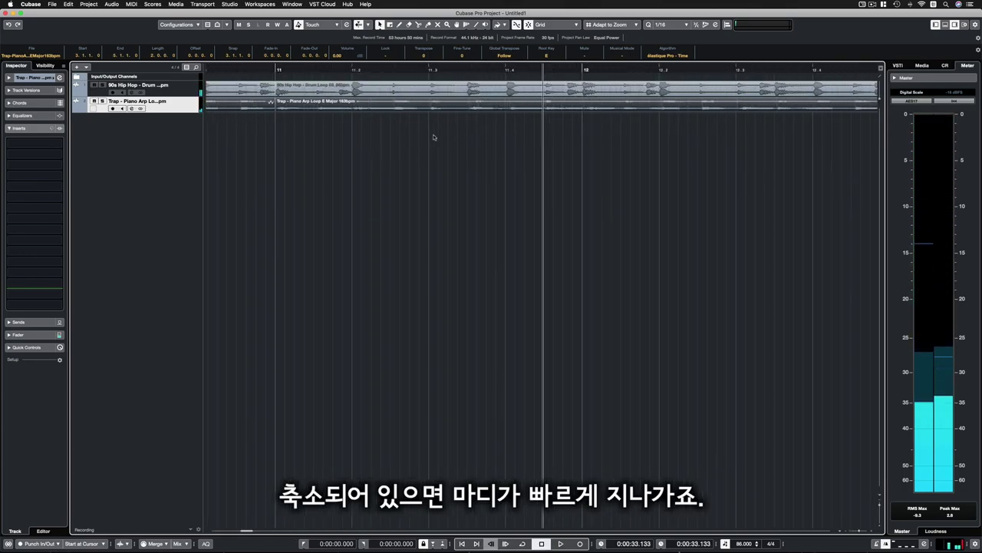
Zoom the timeline back out until about 23 bars are shown with all the loops in view
{"action": "key", "text": "g"}
{"action": "key", "text": "g"}
{"action": "key", "text": "g"}
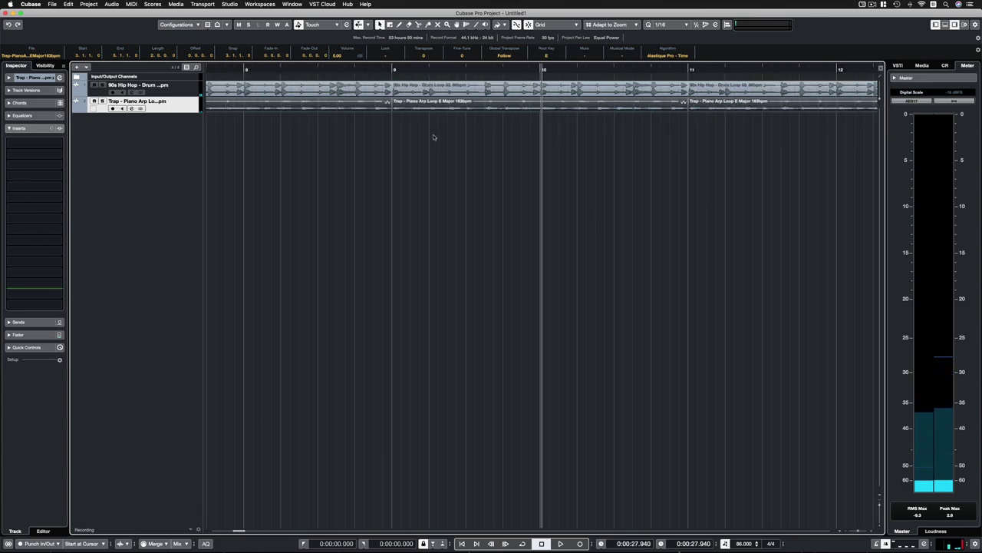
{"action": "key", "text": "g"}
{"action": "key", "text": "g"}
{"action": "key", "text": "g"}
{"action": "key", "text": "g"}
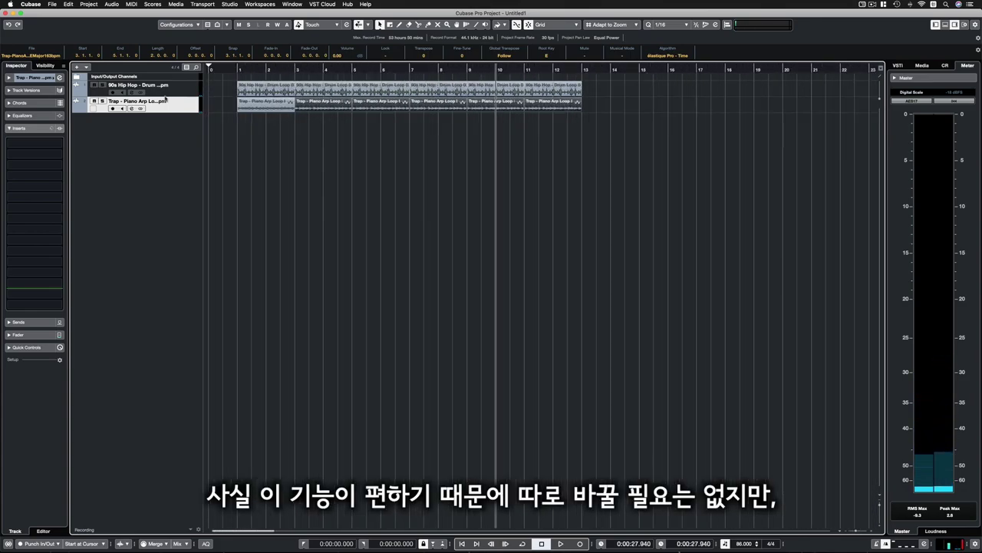
Switch Wind Speed Options to Fixed in the Transport preferences, return them to Adjust to Zoom and confirm the dialog
{"action": "left_click", "coordinate": [31, 4]}
{"action": "left_click", "coordinate": [42, 29]}
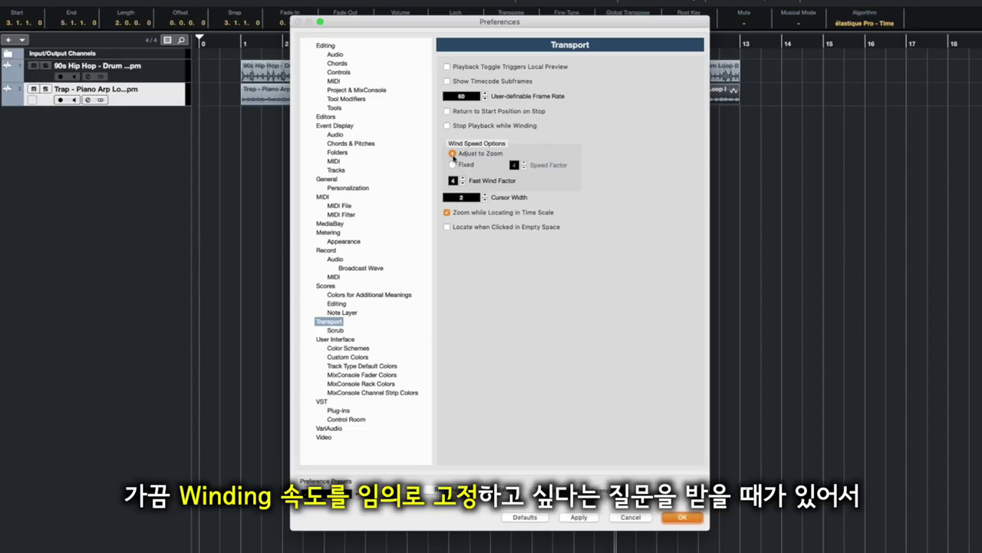
{"action": "left_click", "coordinate": [453, 165]}
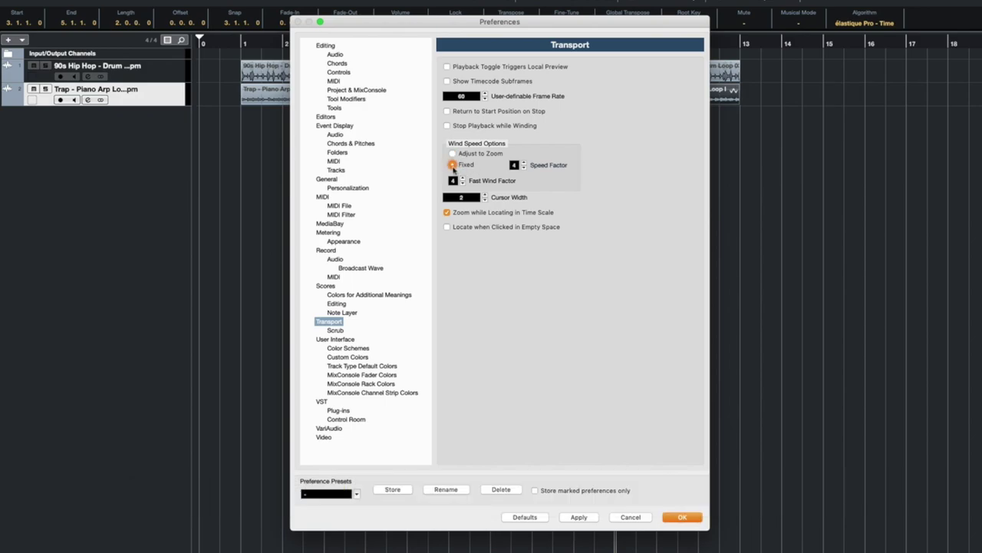
{"action": "left_click", "coordinate": [453, 154]}
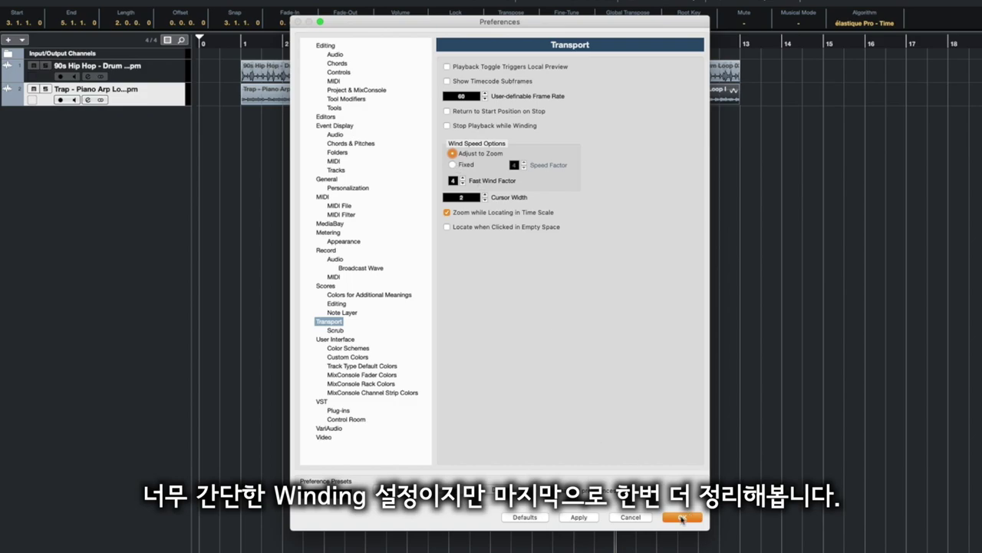
{"action": "left_click", "coordinate": [681, 518]}
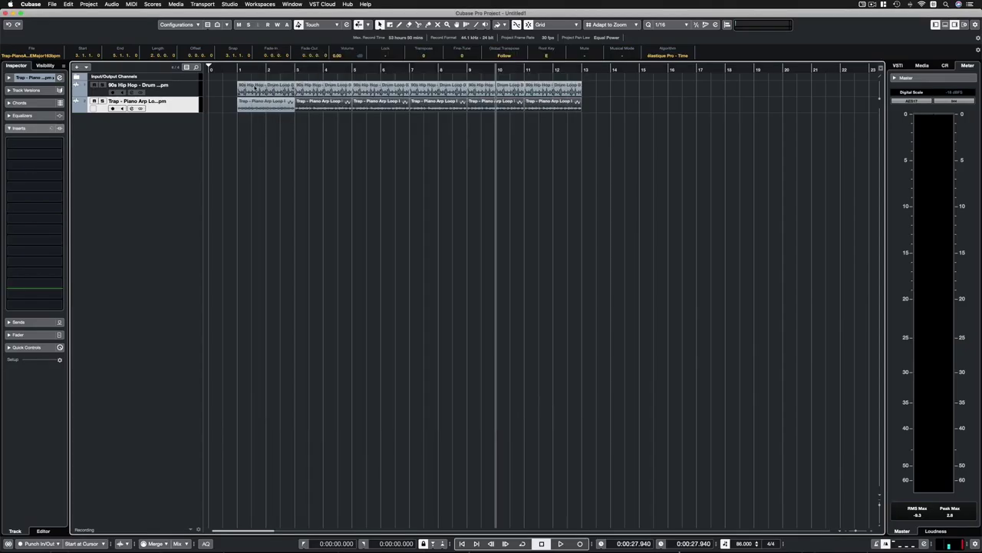
Play from bar 1, wind forward and rewind during playback, and stop the project
{"action": "left_click", "coordinate": [239, 69]}
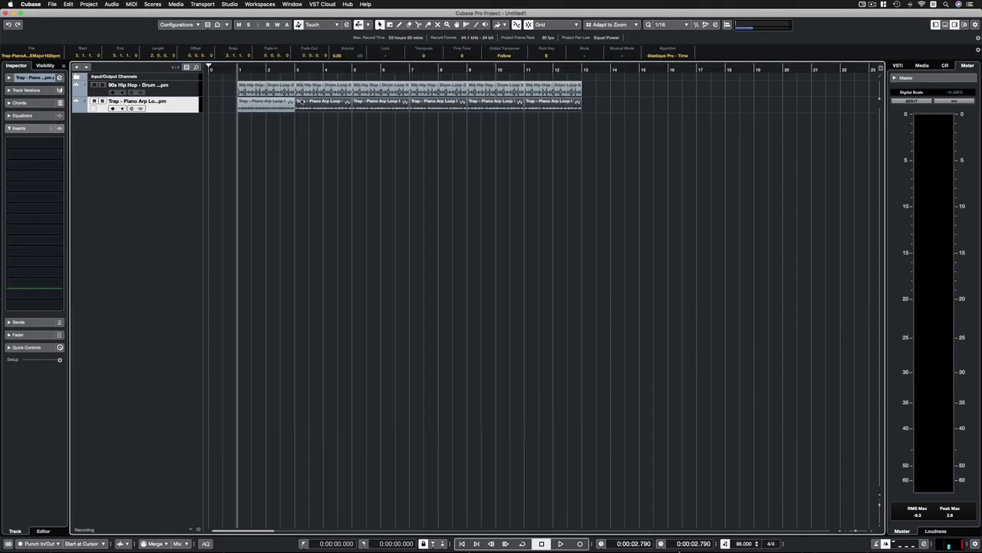
{"action": "key", "text": "space"}
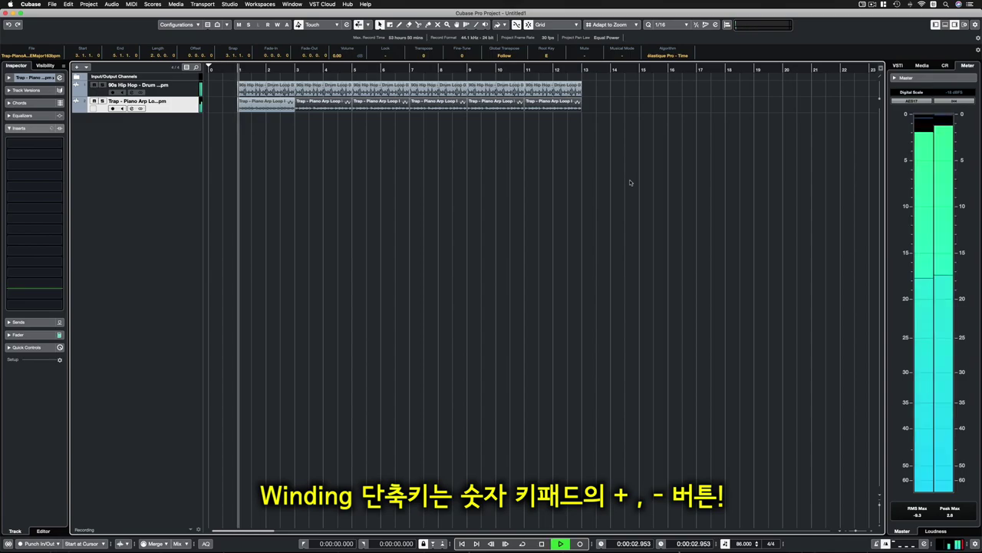
{"action": "key", "text": "KP_Add"}
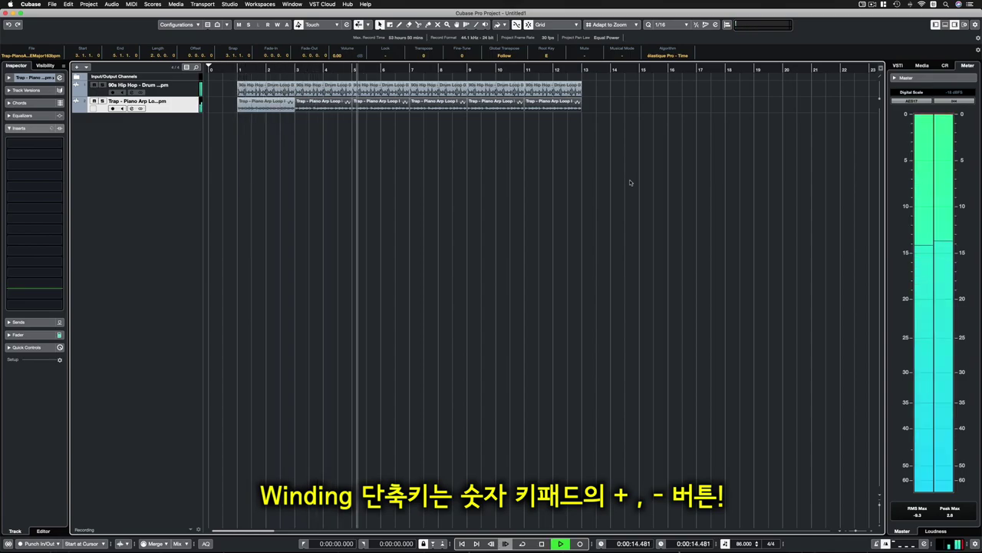
{"action": "key", "text": "KP_Subtract"}
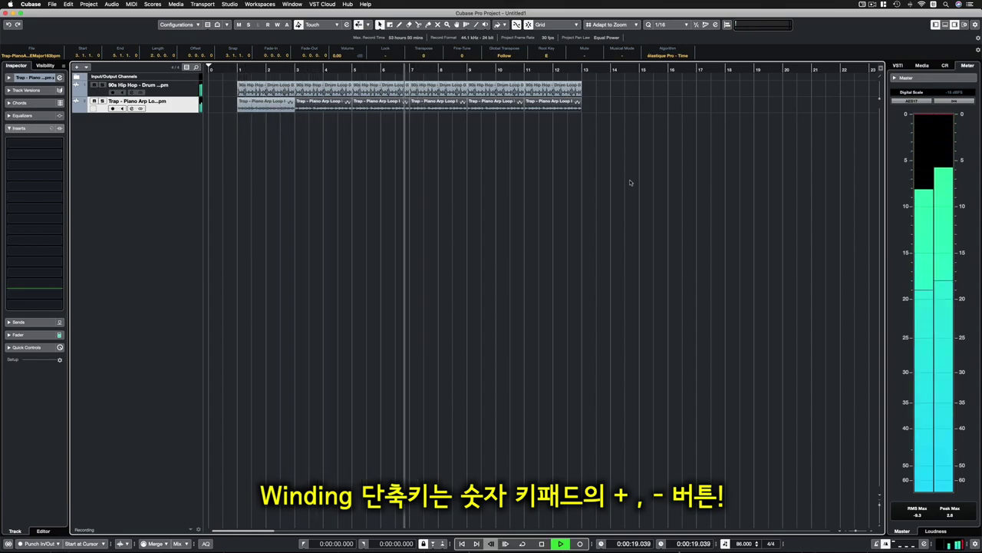
{"action": "key", "text": "space"}
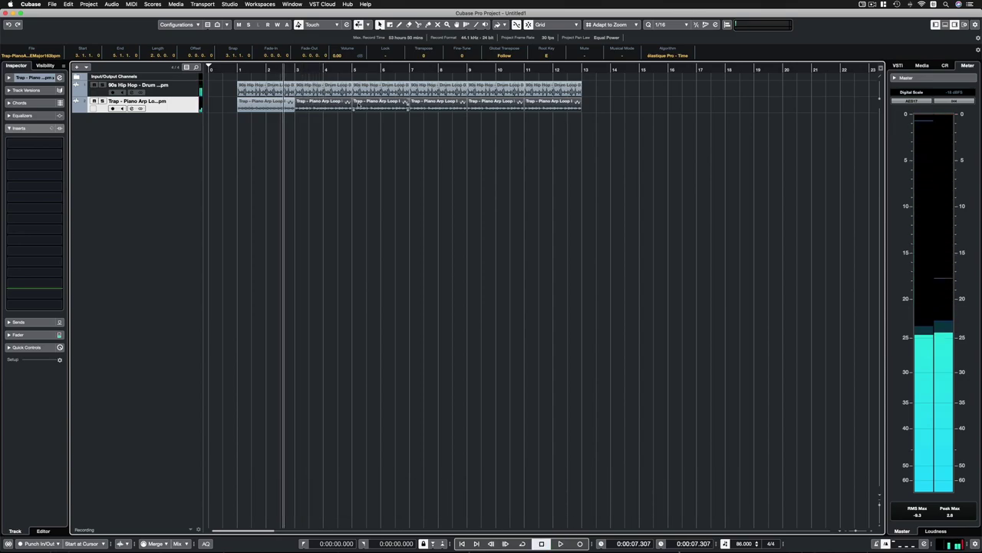
Review the Stop Playback while Winding setting and Wind Speed Options in the Transport preferences and close the dialog
{"action": "left_click", "coordinate": [31, 5]}
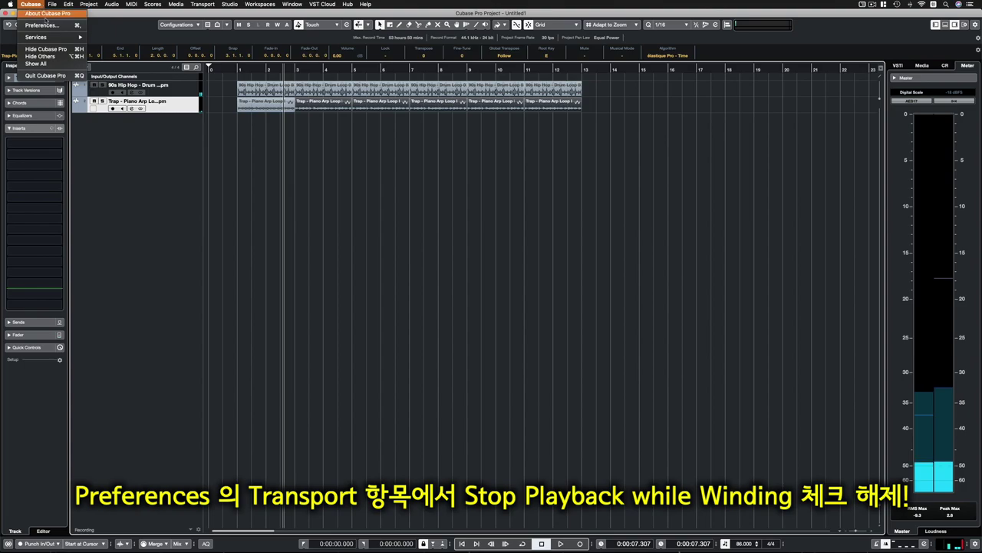
{"action": "left_click", "coordinate": [38, 26]}
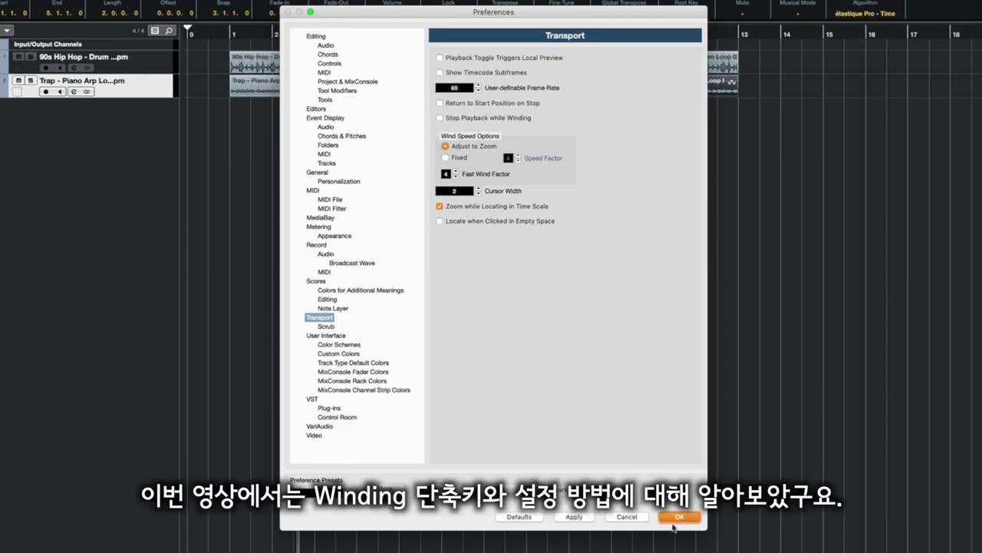
{"action": "left_click", "coordinate": [677, 519]}
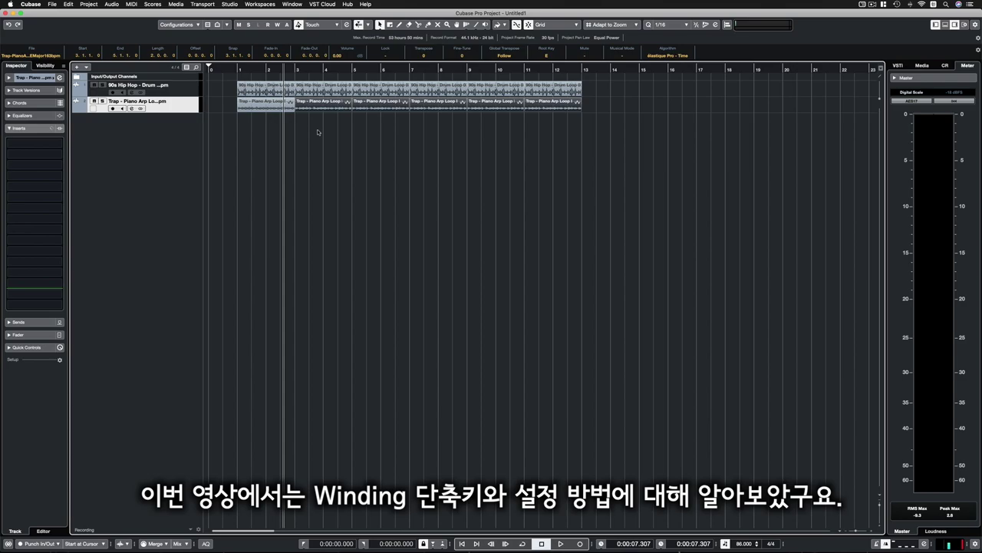